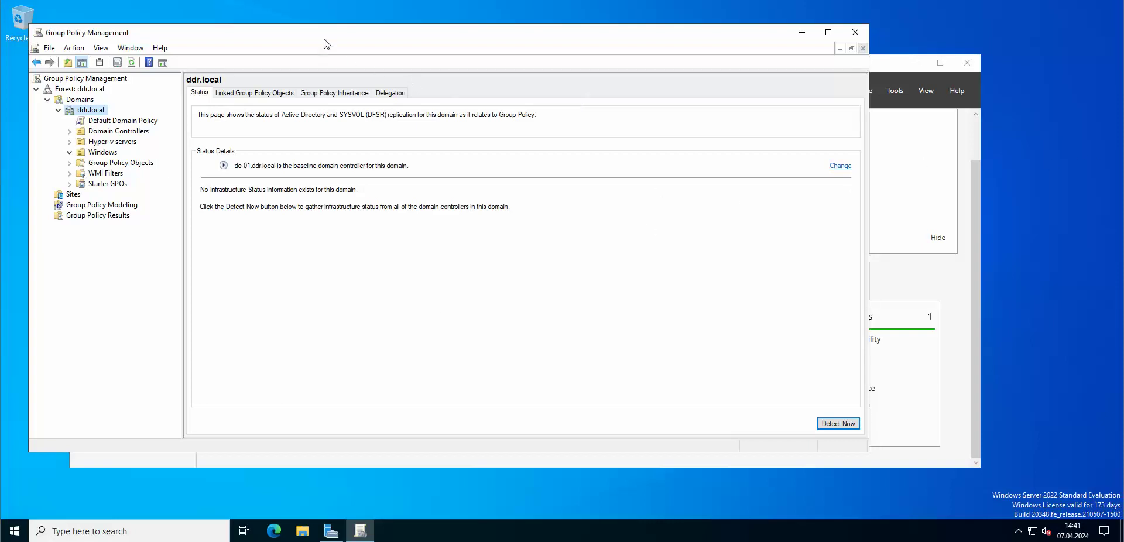
# Step: Create a GPO named "Disable Anonymous SID/Name Translation" and link it to the ddr.local domain
pyautogui.moveTo(338, 30); pyautogui.dragTo(338, 24)
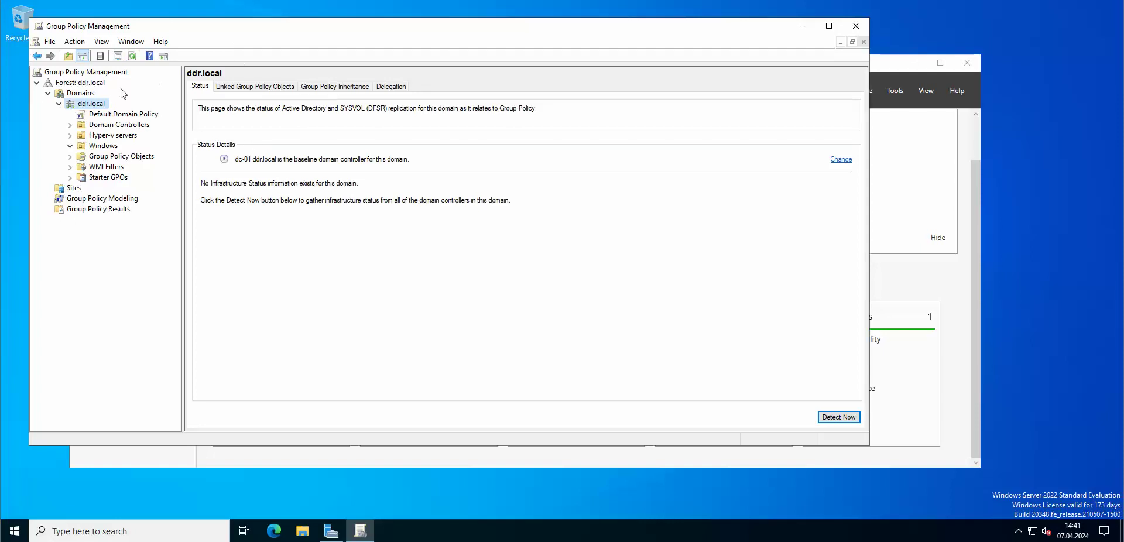
pyautogui.rightClick(86, 106)
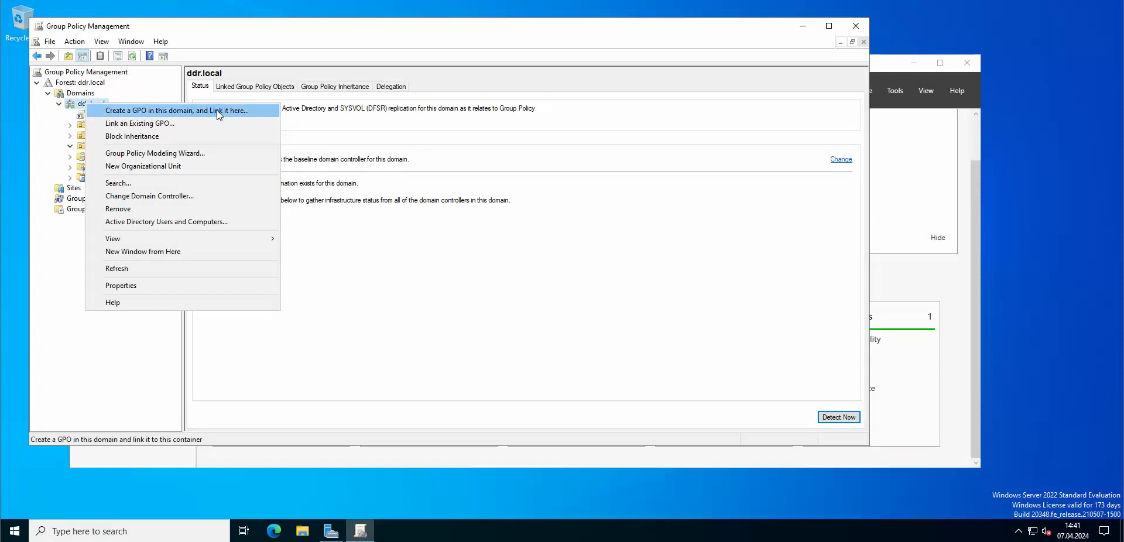
pyautogui.click(217, 113)
pyautogui.press('BackSpace')
pyautogui.write('Disable Anonymous SID/Name Translation')
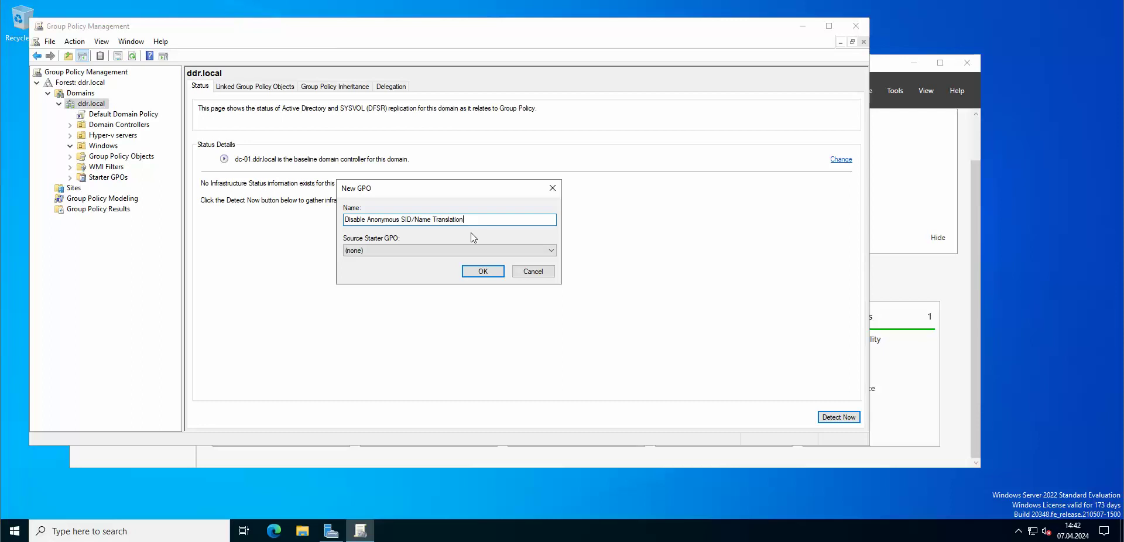
pyautogui.click(484, 270)
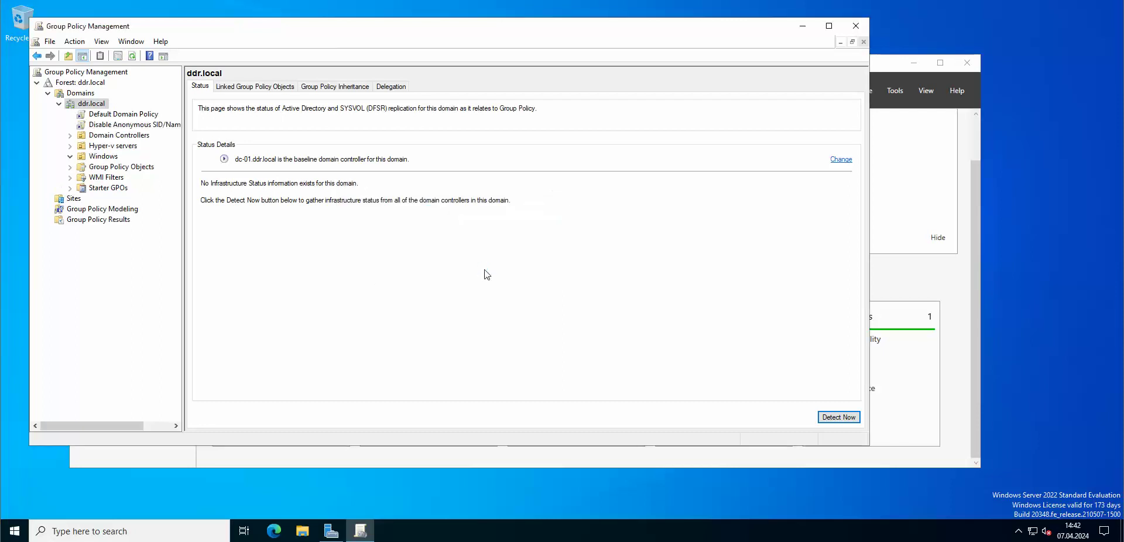
# Step: Open the "Disable Anonymous SID/Name Translation" GPO under ddr.local for editing
pyautogui.click(142, 124)
pyautogui.click(552, 197)
pyautogui.rightClick(141, 130)
pyautogui.click(170, 135)
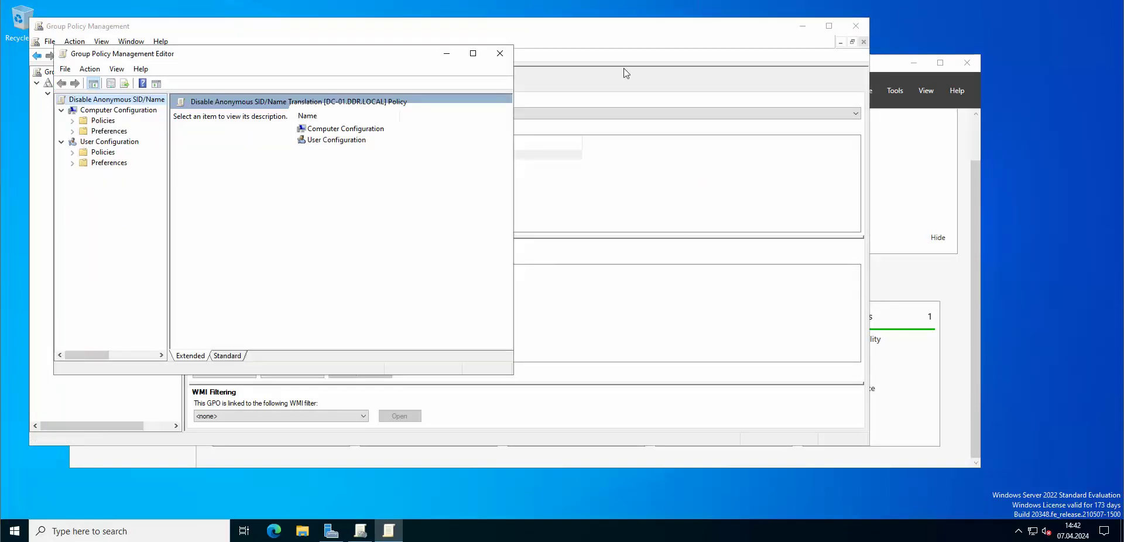
# Step: Go to the Security Settings under Computer Configuration, Policies, Windows Settings in the GPO
pyautogui.doubleClick(363, 129)
pyautogui.click(332, 129)
pyautogui.doubleClick(332, 129)
pyautogui.doubleClick(345, 152)
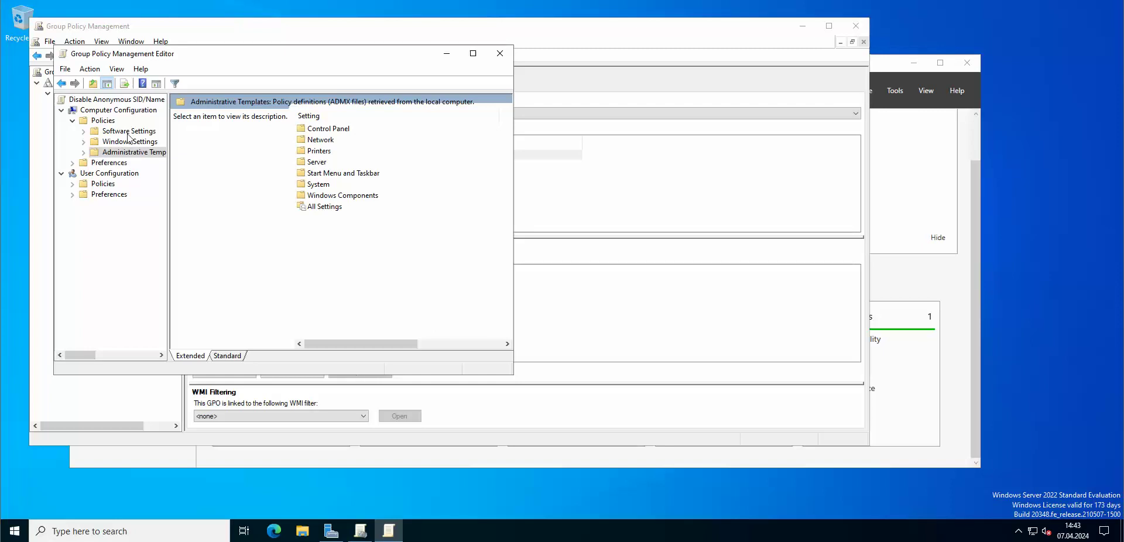
pyautogui.click(122, 141)
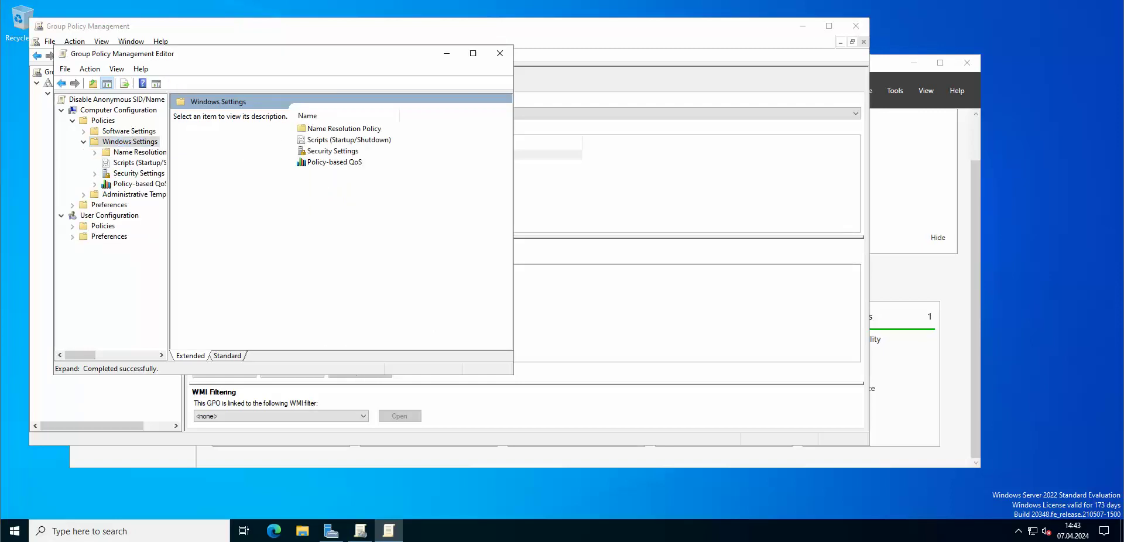
pyautogui.doubleClick(348, 151)
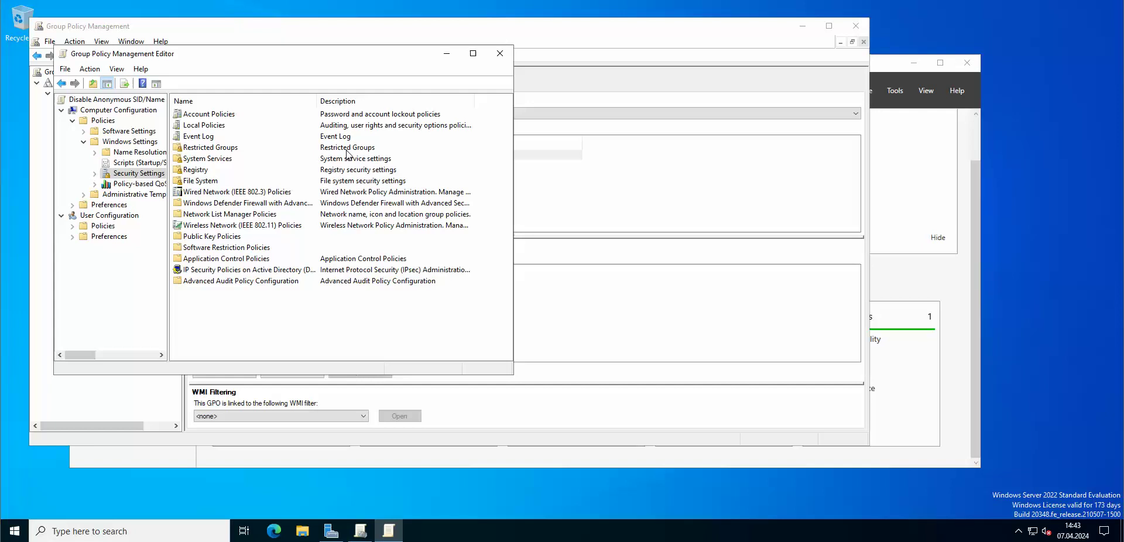
# Step: Open the Security Options inside Local Policies
pyautogui.click(205, 126)
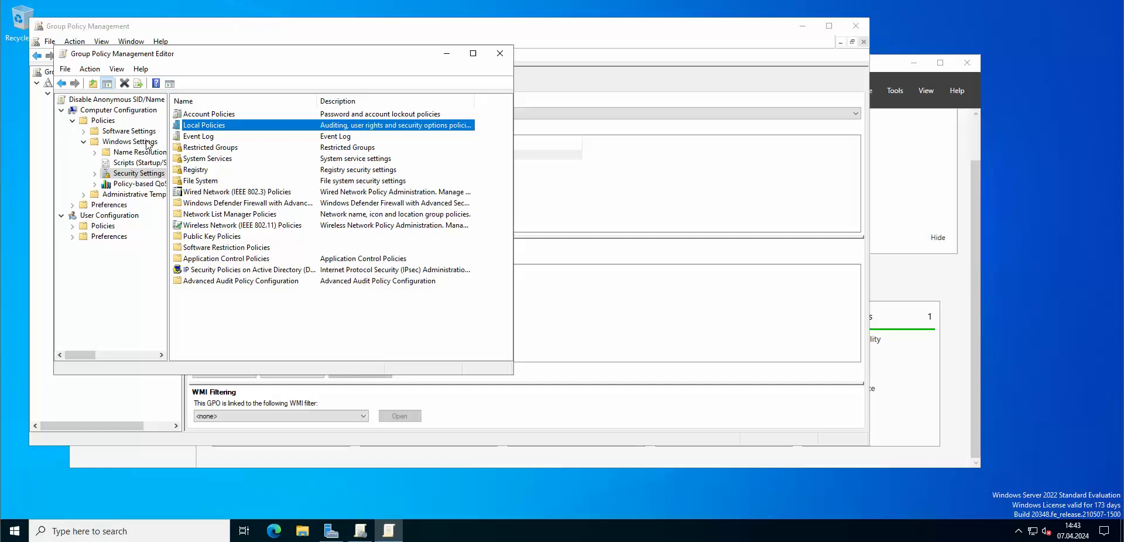
pyautogui.doubleClick(228, 126)
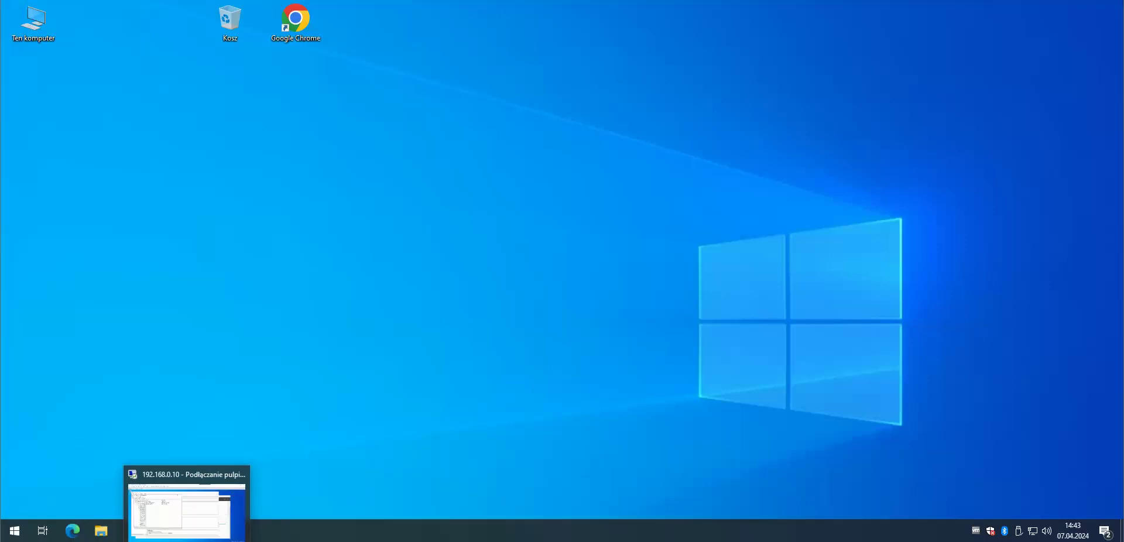
pyautogui.click(187, 515)
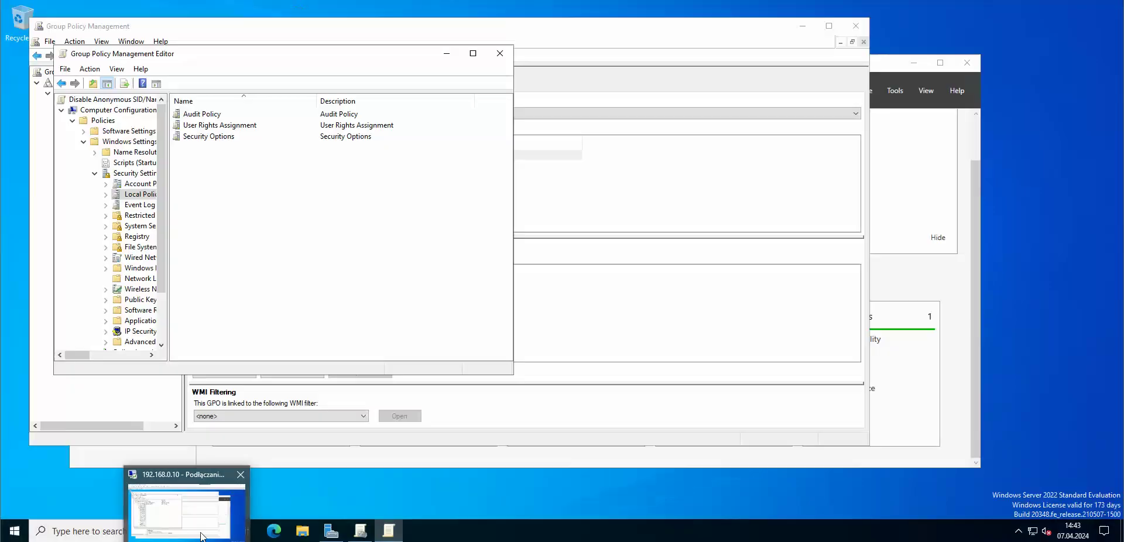
pyautogui.doubleClick(221, 138)
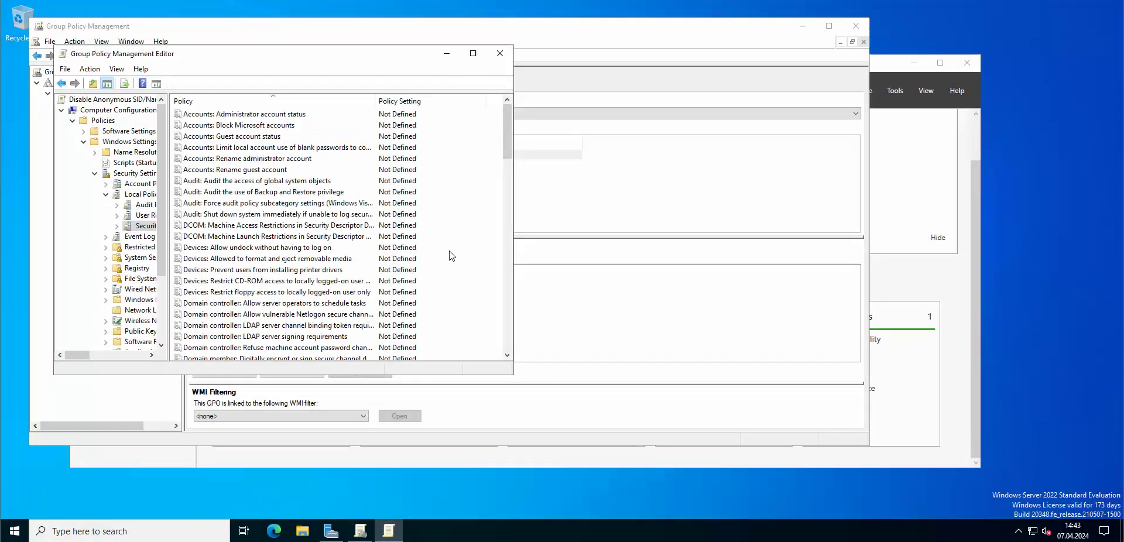
# Step: Define the policy "Network access: Allow anonymous SID/Name translation" as Disabled and apply it
pyautogui.moveTo(513, 374); pyautogui.dragTo(683, 494)
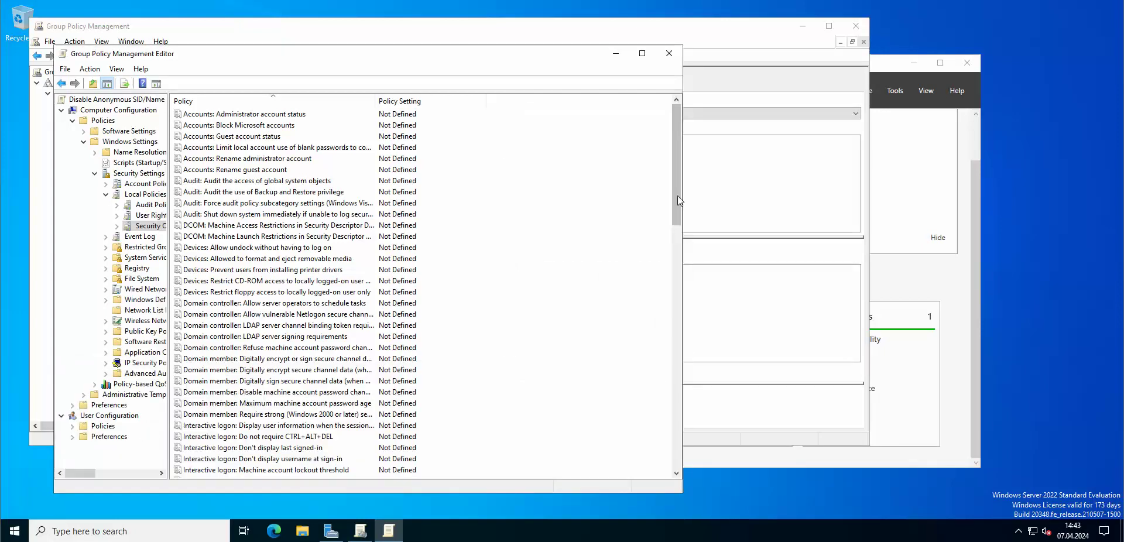
pyautogui.moveTo(679, 160); pyautogui.dragTo(680, 294)
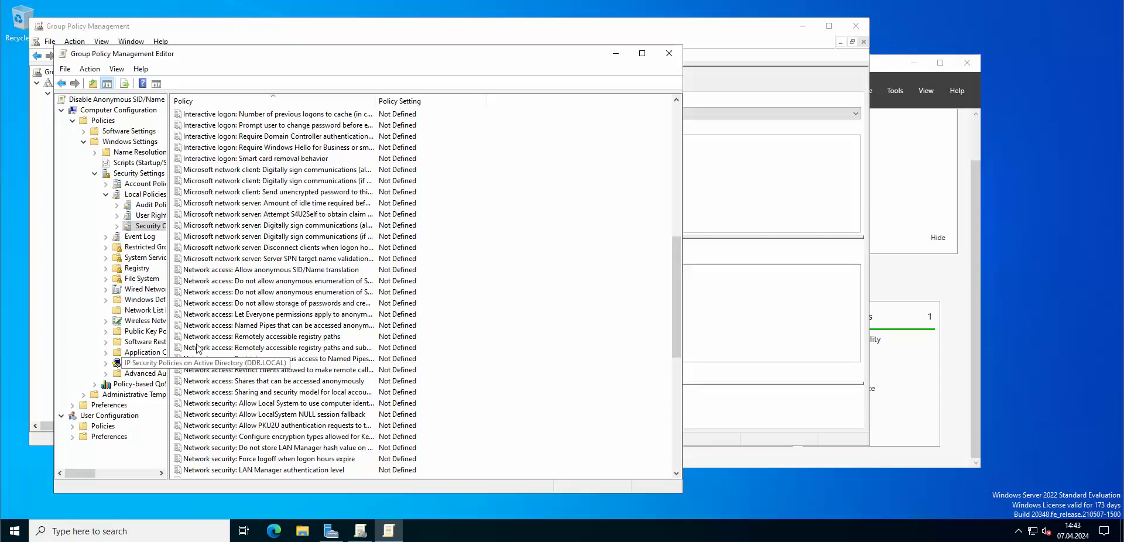
pyautogui.click(271, 270)
pyautogui.doubleClick(271, 271)
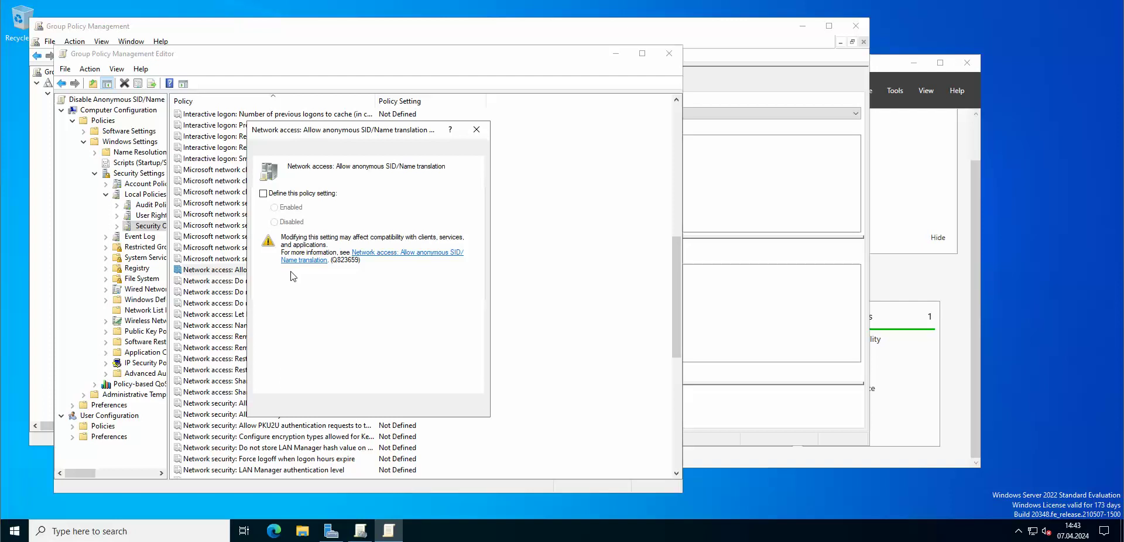
pyautogui.click(309, 195)
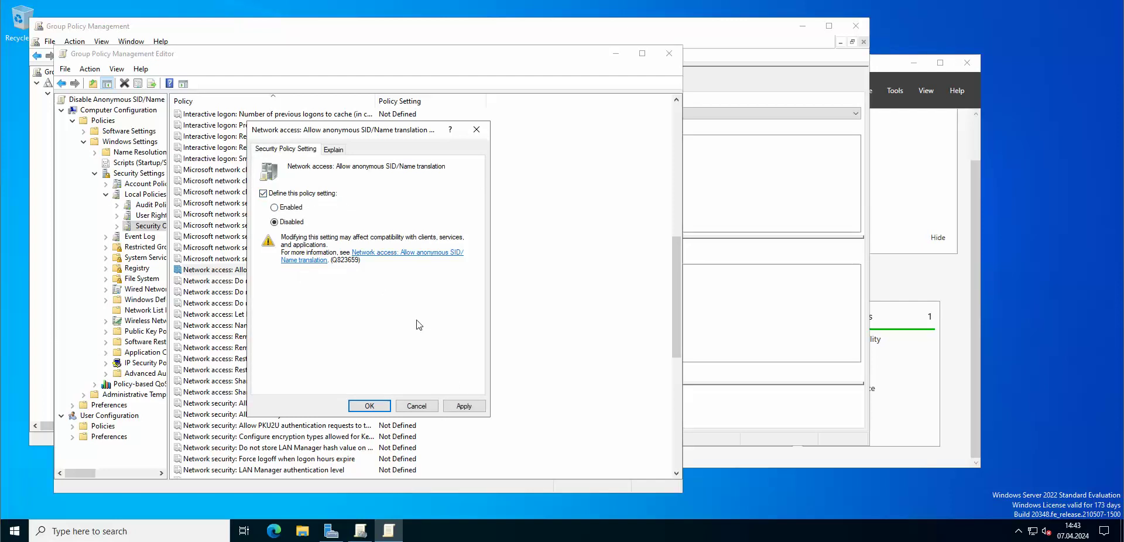
pyautogui.click(462, 405)
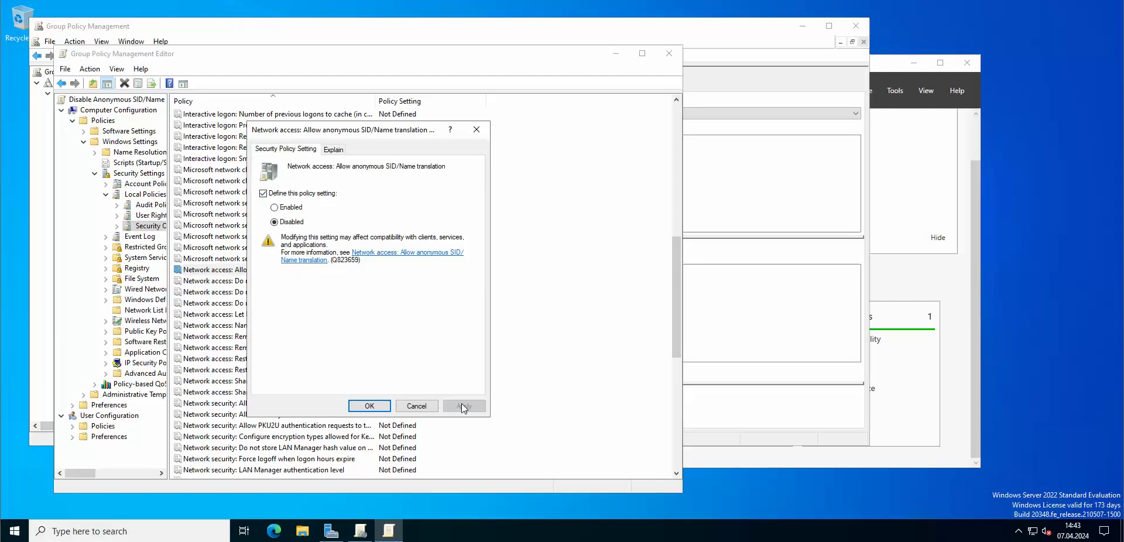
pyautogui.click(369, 406)
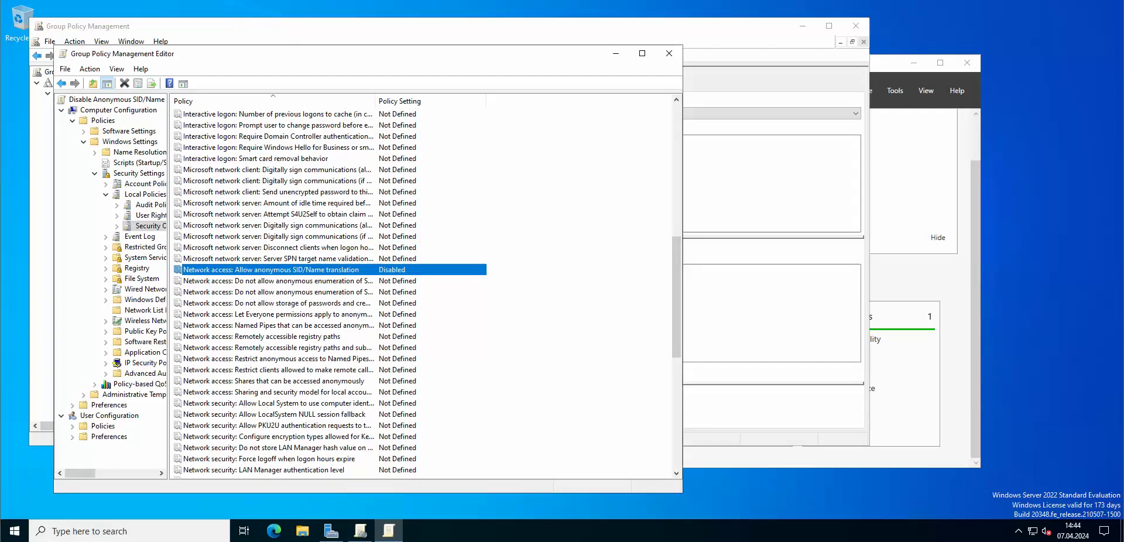
# Step: Open a Command Prompt on the server and force a policy refresh with gpupdate /force
pyautogui.moveTo(351, 53); pyautogui.dragTo(423, 55)
pyautogui.click(72, 419)
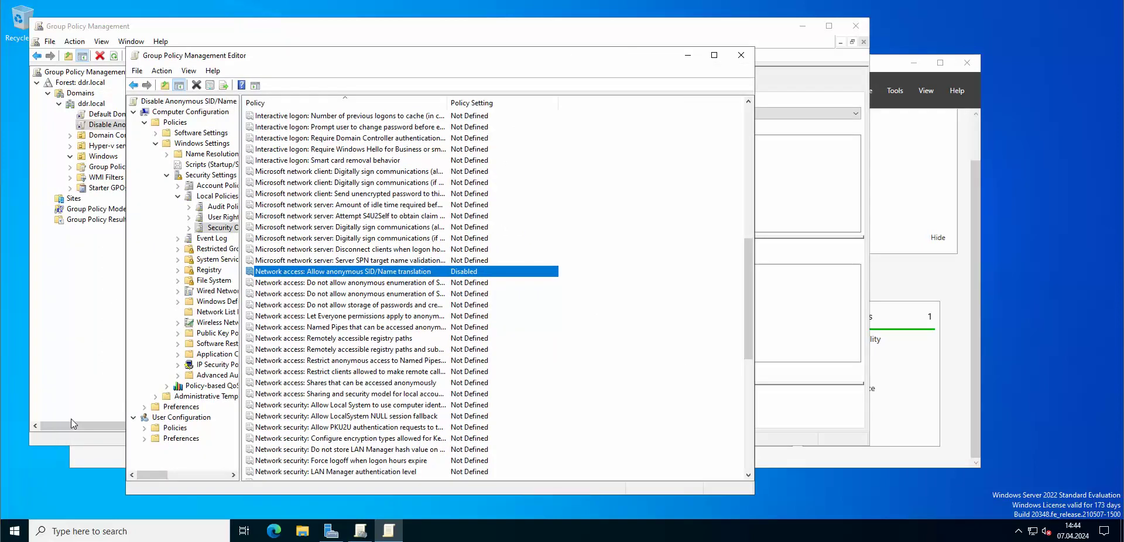
pyautogui.click(13, 529)
pyautogui.write('cmd')
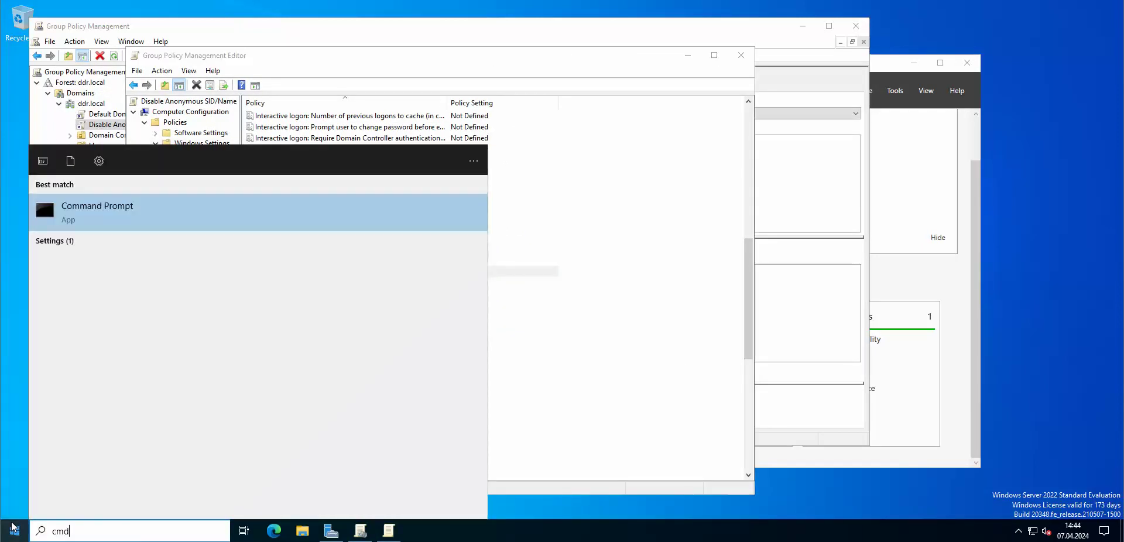
pyautogui.press('Return')
pyautogui.write('gp')
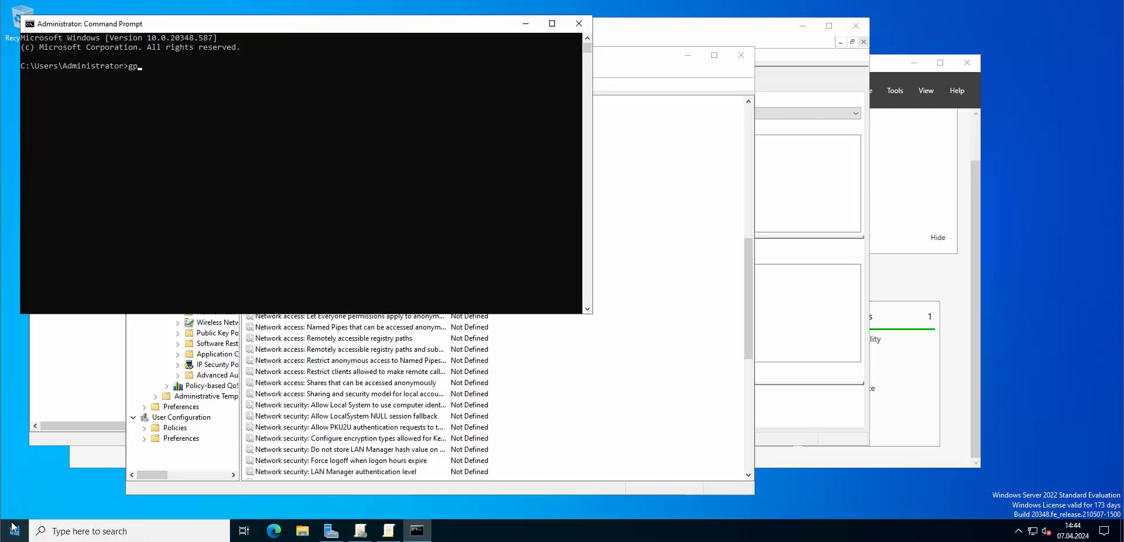
pyautogui.write('update /force')
pyautogui.press('Return')
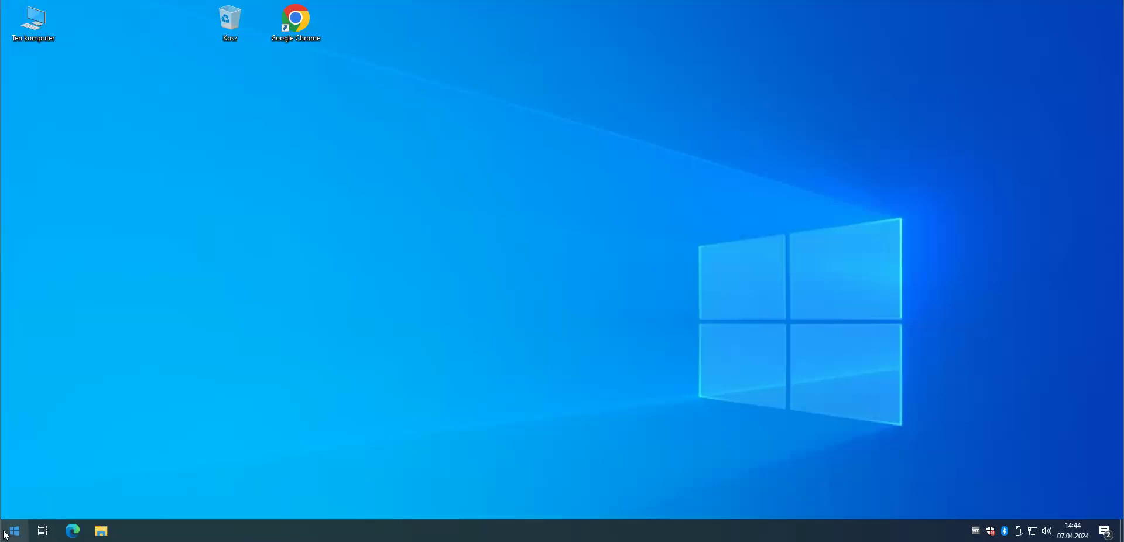
# Step: Open a Command Prompt on the client computer and run gpupdate /force
pyautogui.click(14, 531)
pyautogui.click(67, 495)
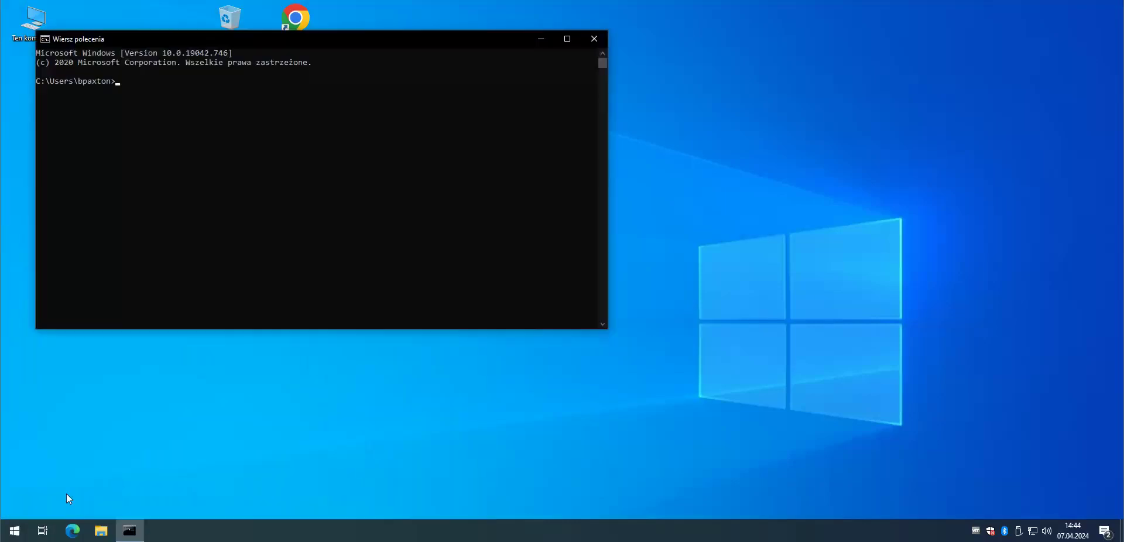
pyautogui.write('gpupdate /force')
pyautogui.press('Return')
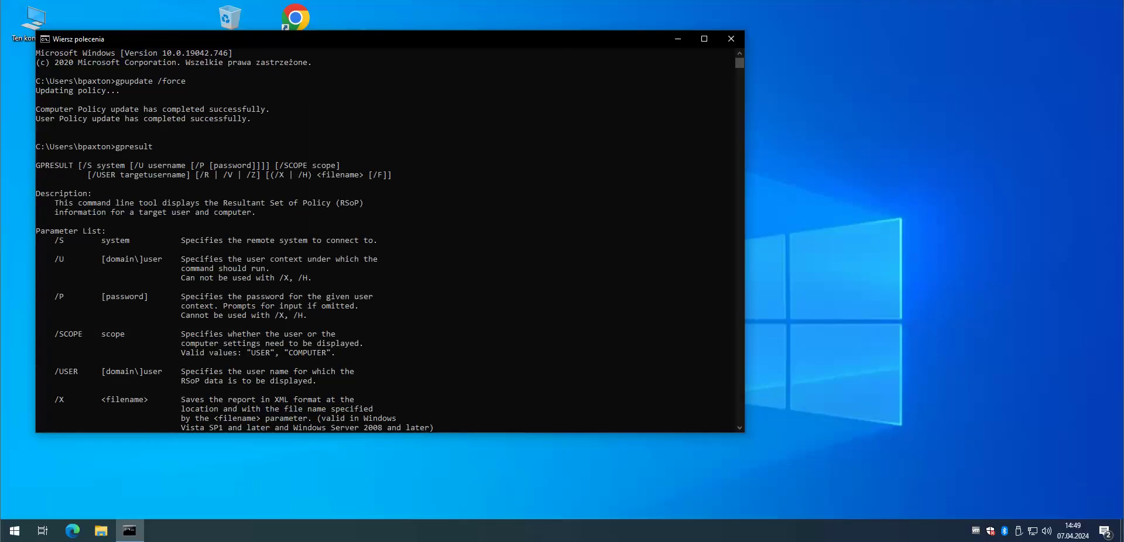
# Step: Move the Command Prompt window aside and open the Registry Editor on the client computer
pyautogui.click(543, 253)
pyautogui.moveTo(417, 40); pyautogui.dragTo(497, 51)
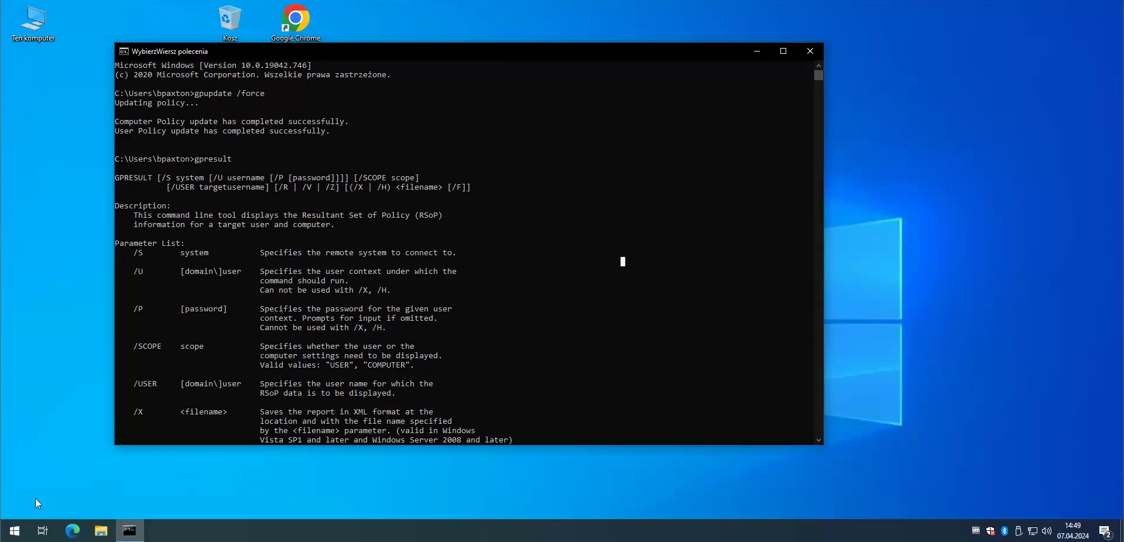
pyautogui.click(11, 531)
pyautogui.write('regedit')
pyautogui.press('Return')
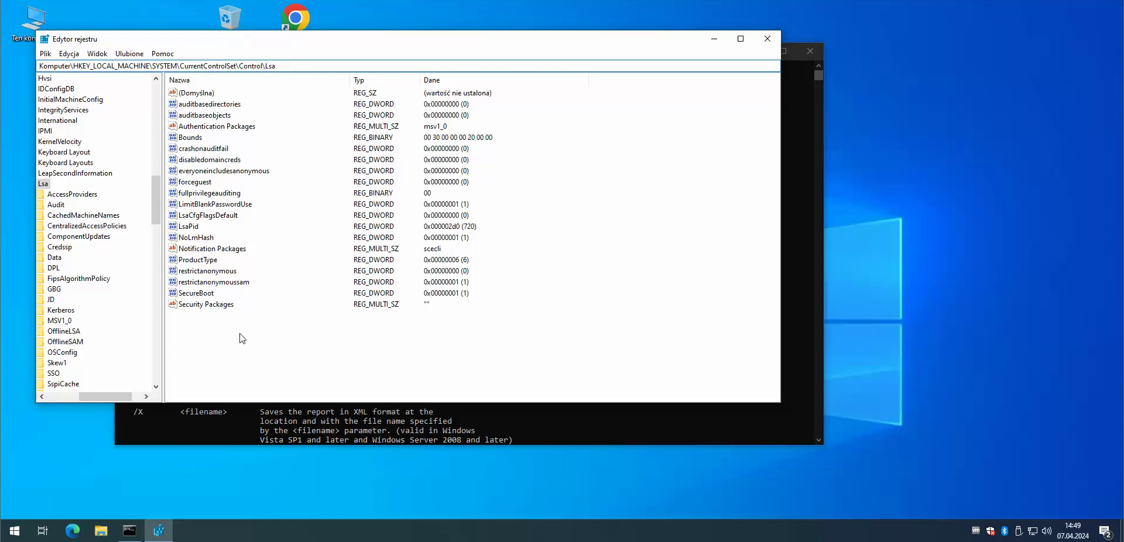
# Step: Examine the restrictanonymoussam and everyoneincludesanonymous values in the Lsa registry key, and close the Registry Editor
pyautogui.click(190, 284)
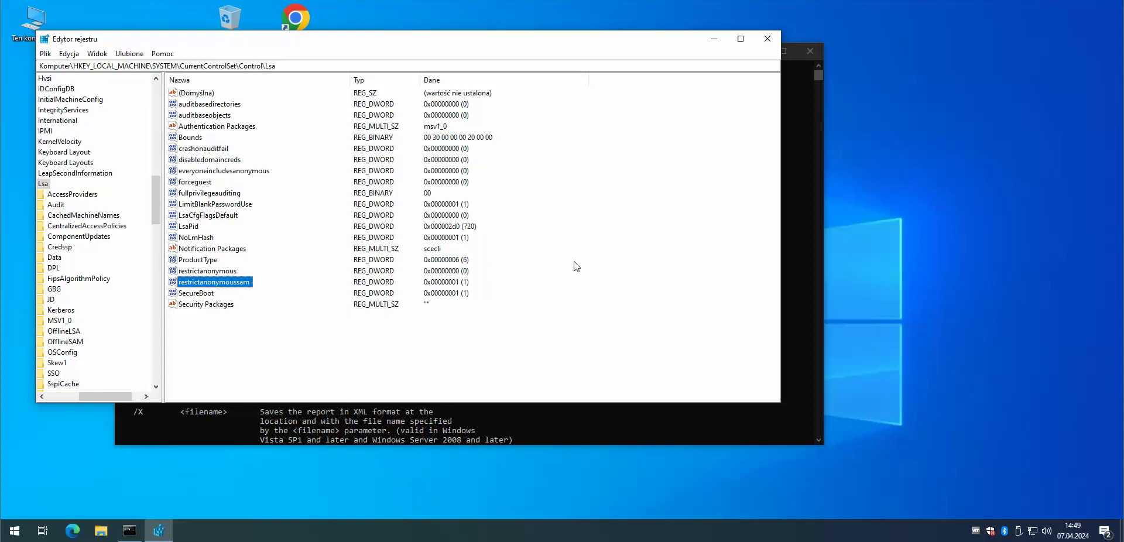
pyautogui.click(460, 287)
pyautogui.click(215, 283)
pyautogui.click(251, 173)
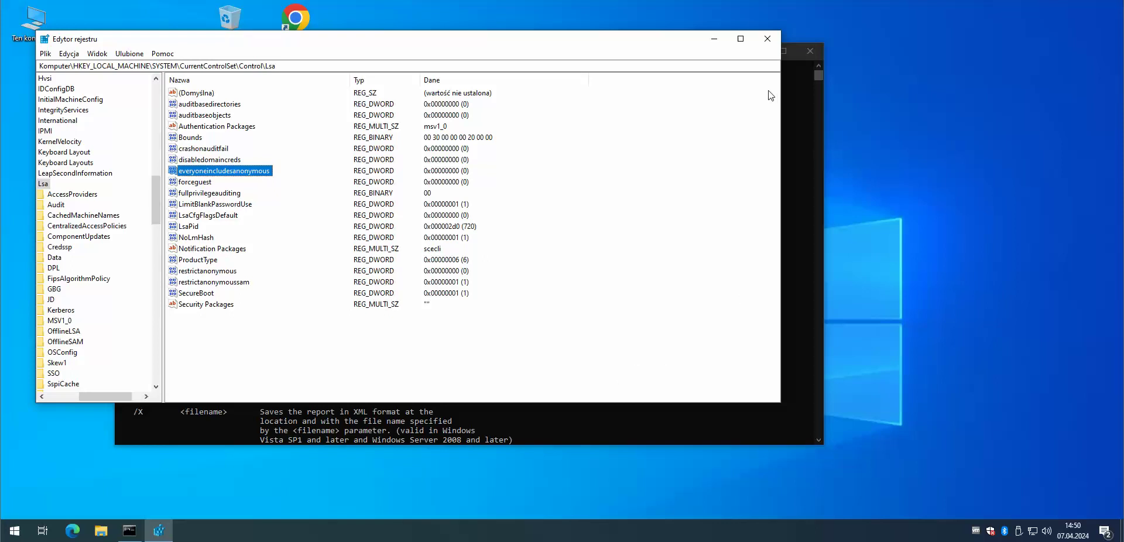
pyautogui.click(767, 40)
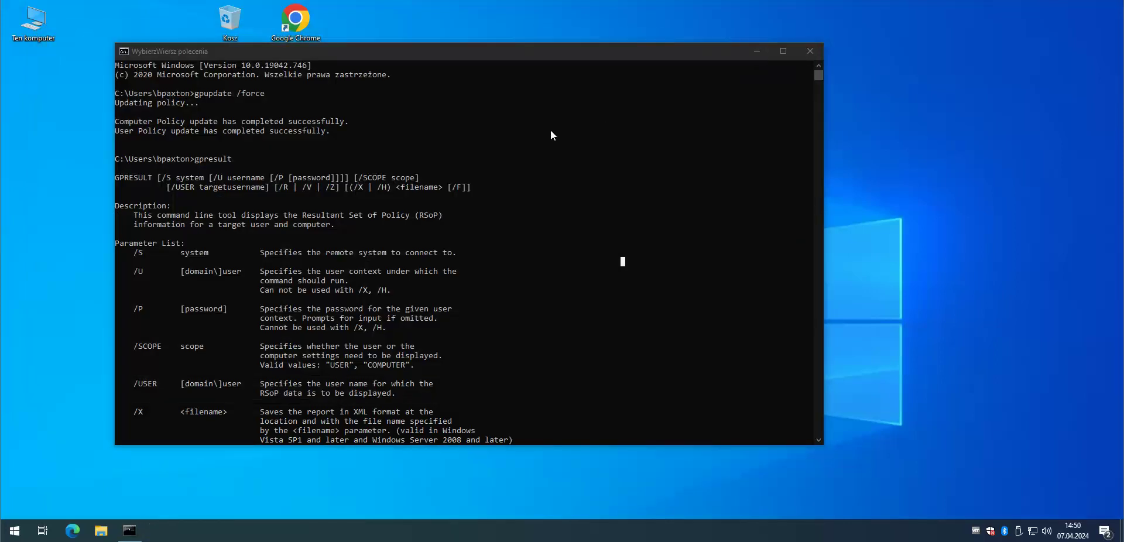